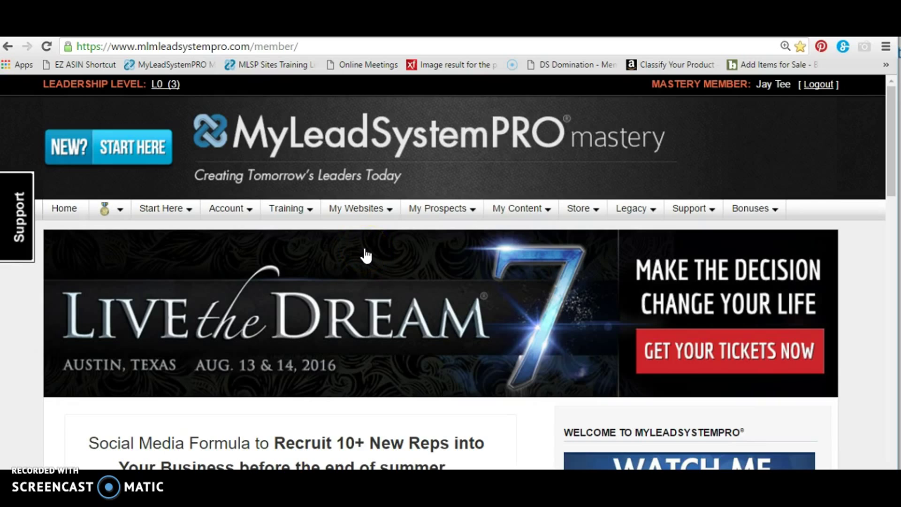
- Open the MLSP System Campaigns list and preview the Create My First E-Book for Instant Authority campaign page
mouse_move(390, 216)
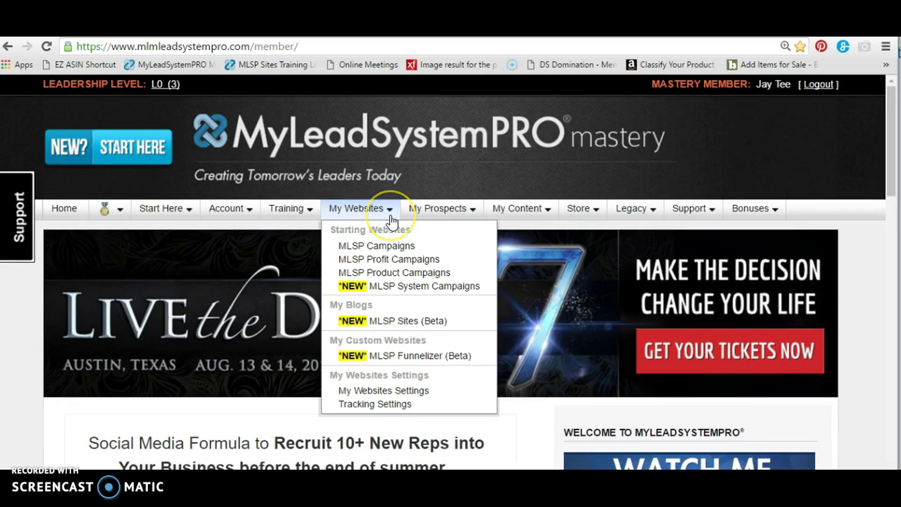
click(379, 289)
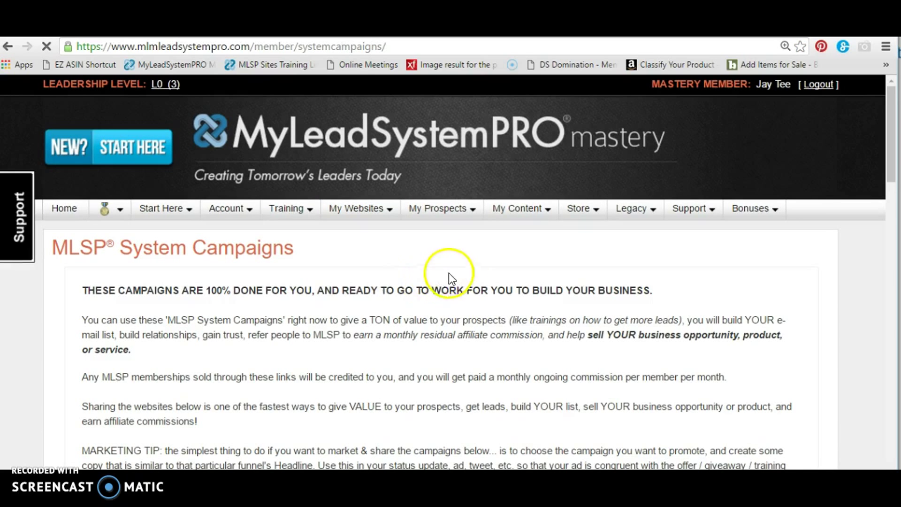
click(632, 211)
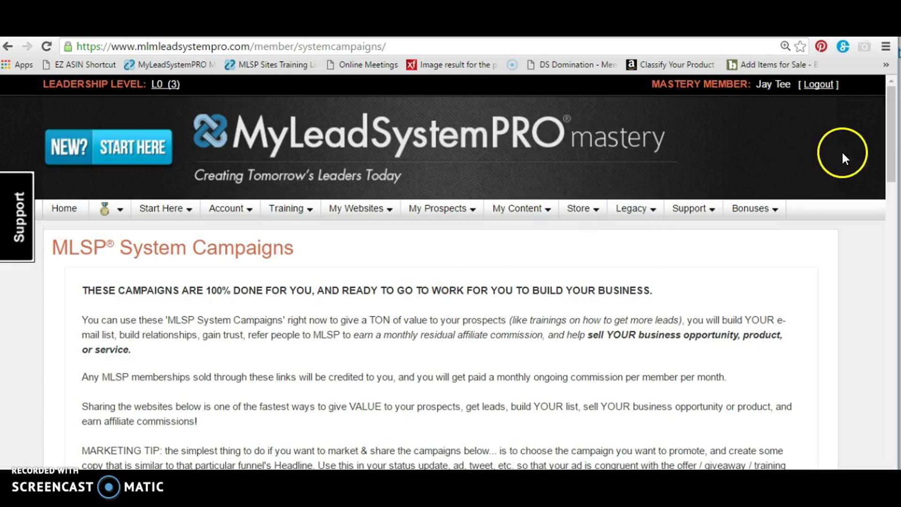
drag(893, 149, 891, 355)
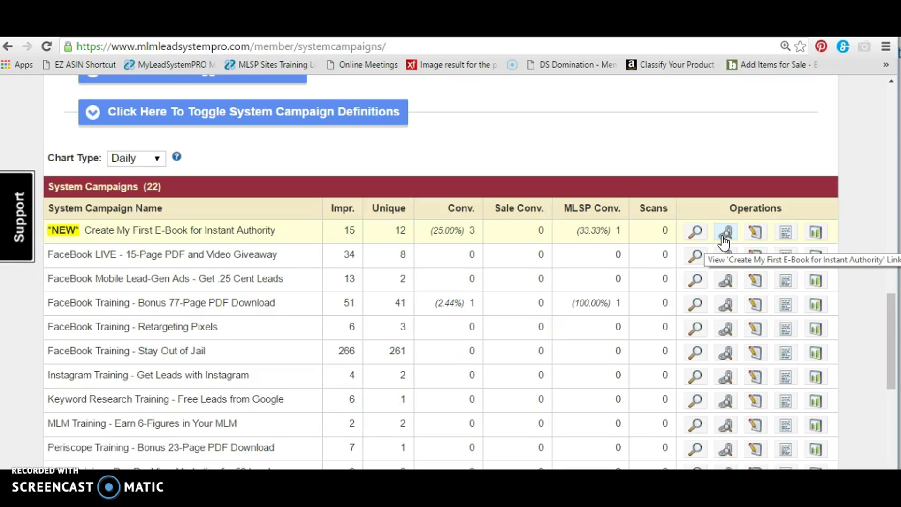
click(695, 233)
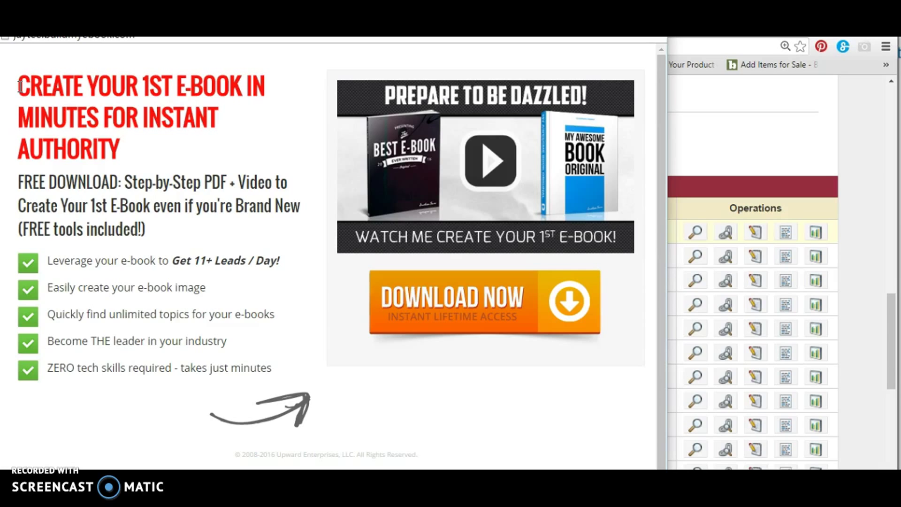
- Copy the five checkmarked benefit lines from the e-book capture page and put its window away
mouse_move(352, 111)
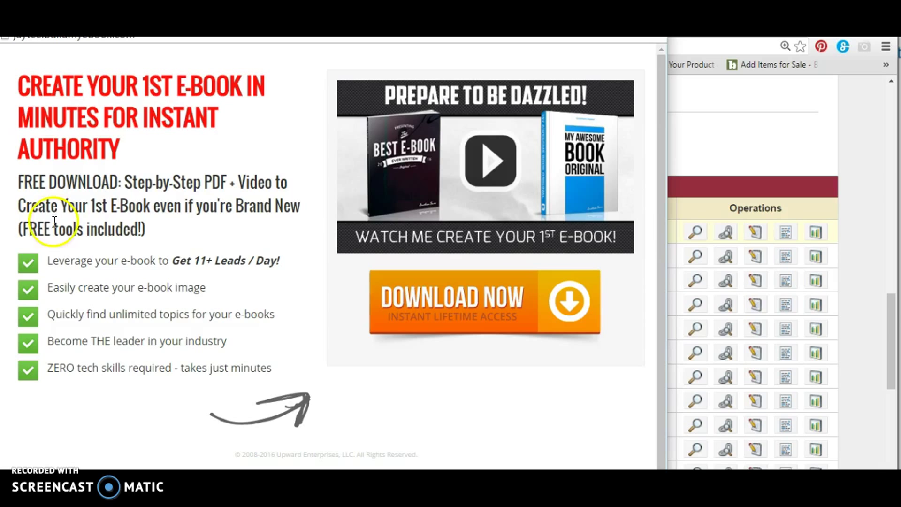
drag(48, 259, 272, 369)
key(ctrl+c)
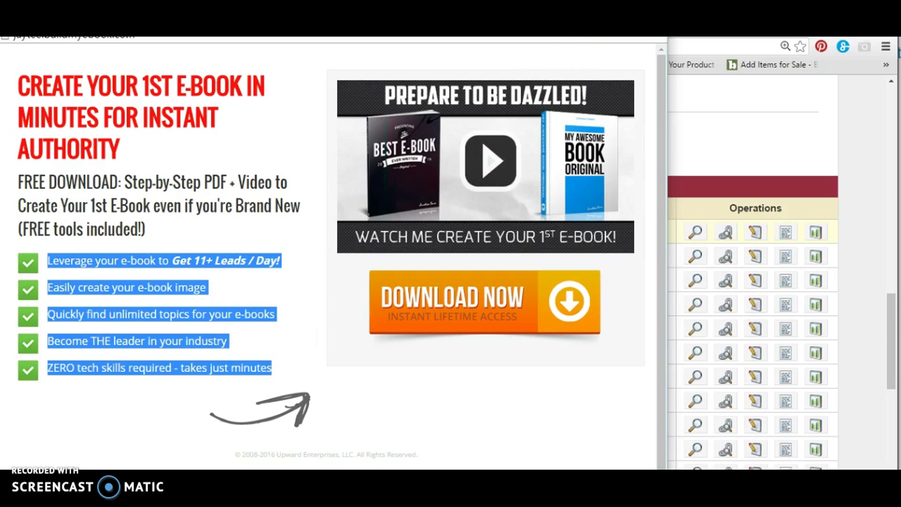
key(super+Down)
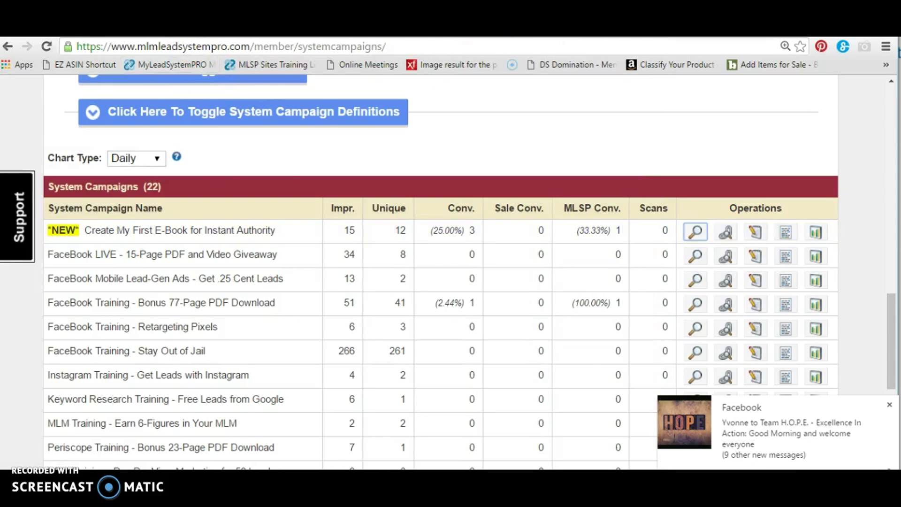
key(super+Down)
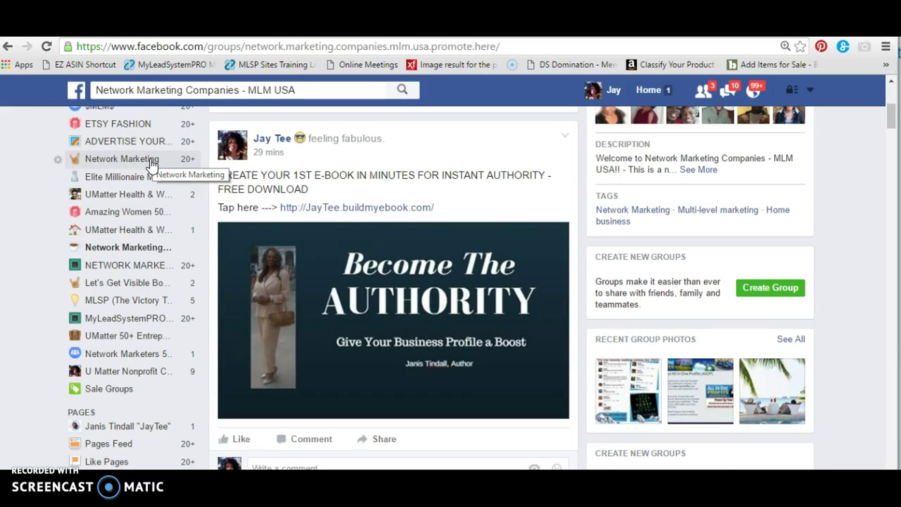
- Reload the Network Marketing Companies - MLM USA Facebook group and look through its recent posts
click(890, 128)
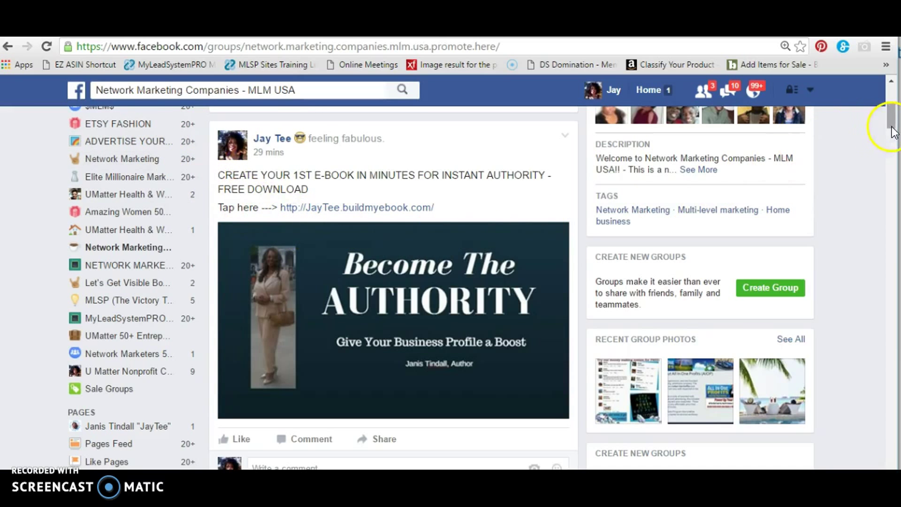
drag(890, 128, 890, 90)
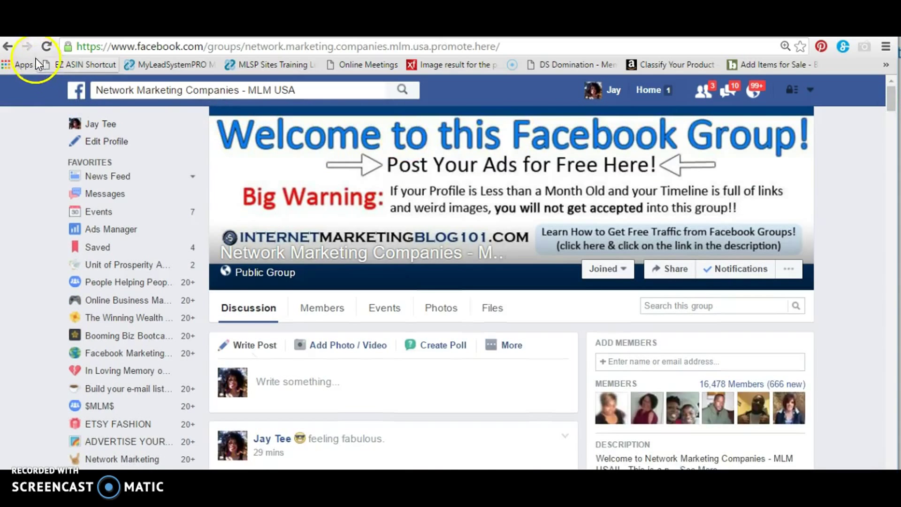
click(46, 47)
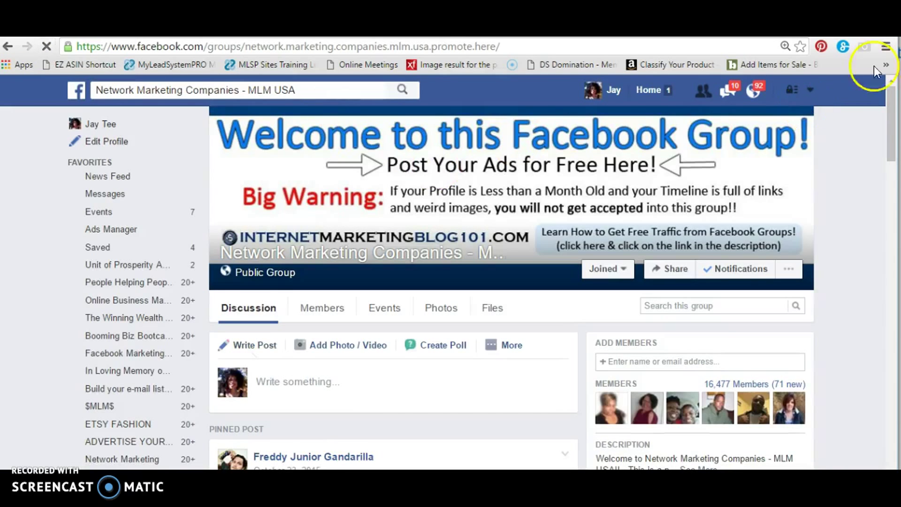
drag(894, 96, 894, 307)
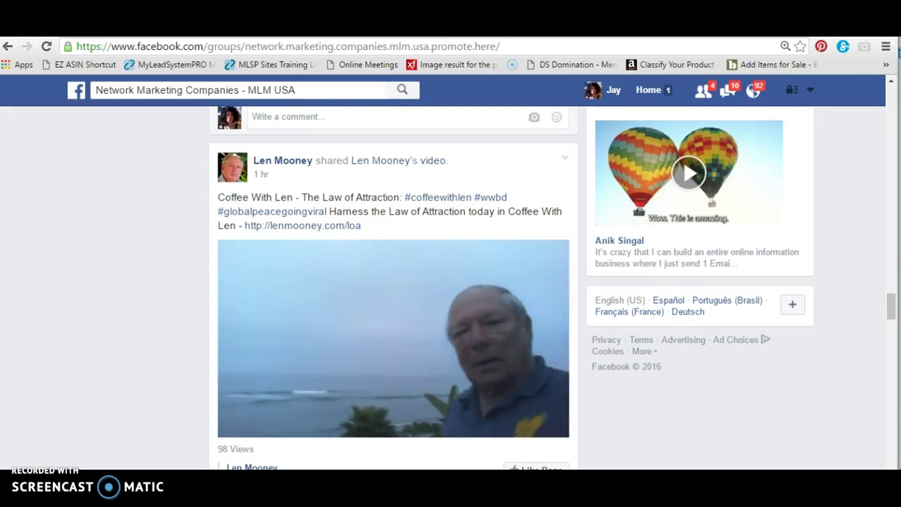
drag(893, 306, 894, 99)
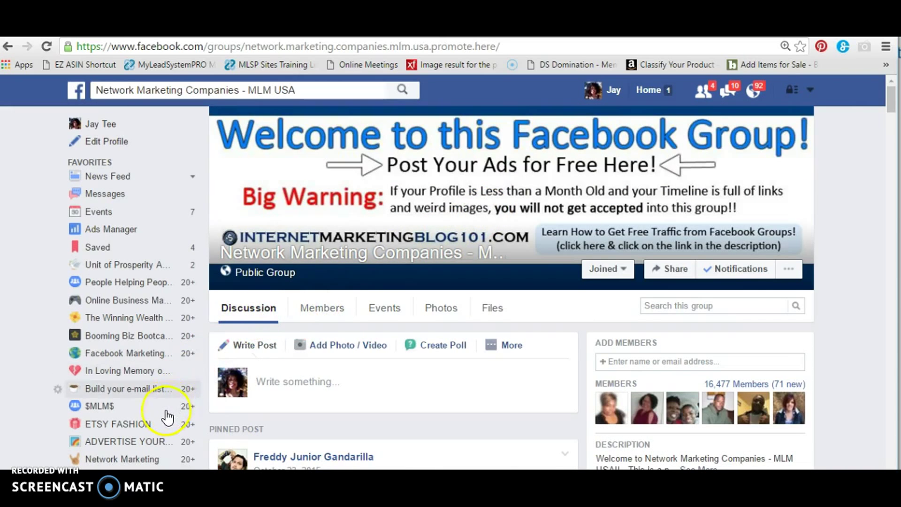
- Open the Facebook group ADVERTISE YOUR BUSINESS HERE FREE! and bring its post composer into view
scroll(169, 419, down, 3)
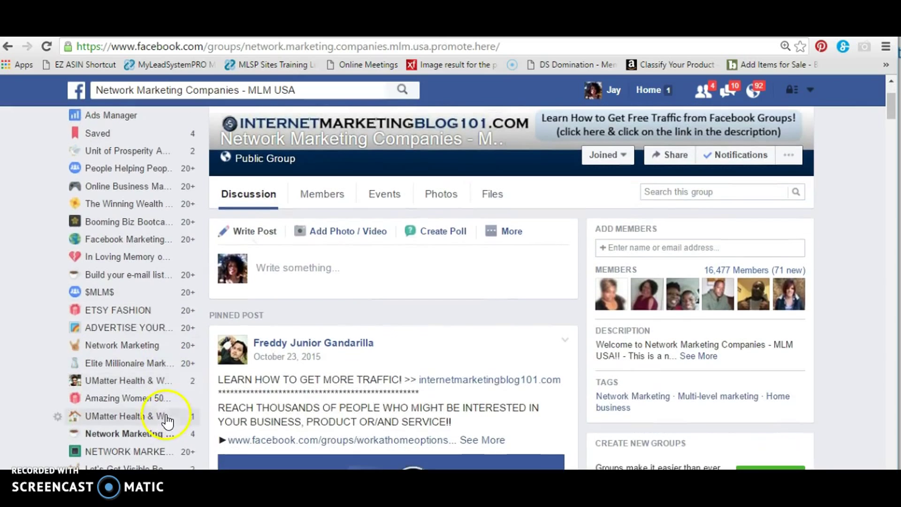
click(149, 328)
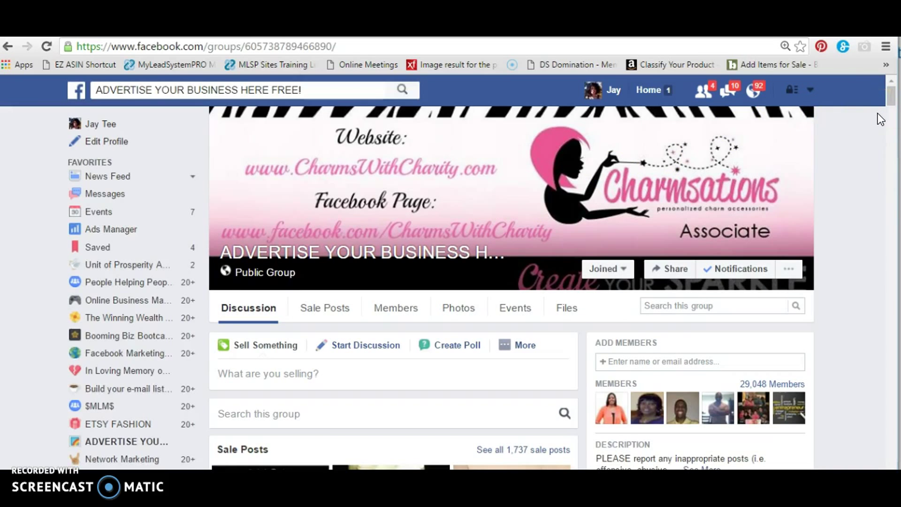
click(889, 101)
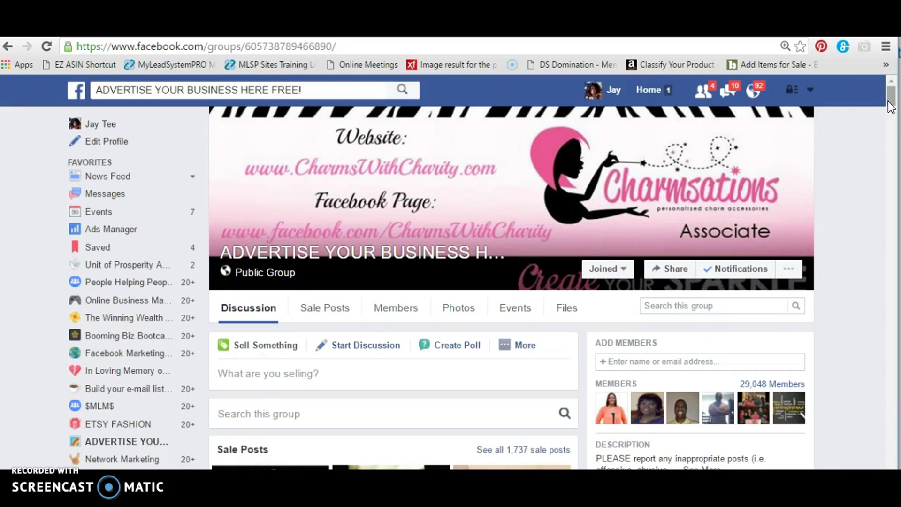
drag(889, 101, 892, 117)
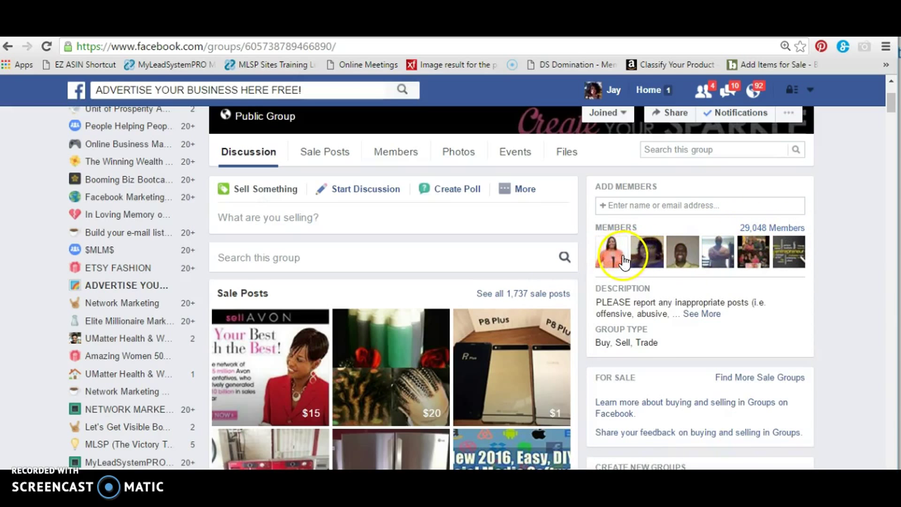
mouse_move(618, 257)
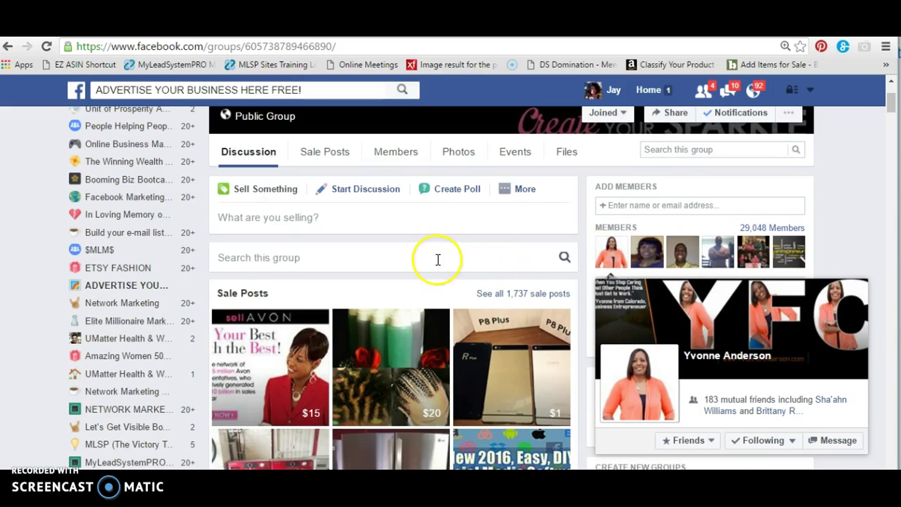
- Start a new discussion post in the group and paste the copied e-book benefit lines into it
click(373, 190)
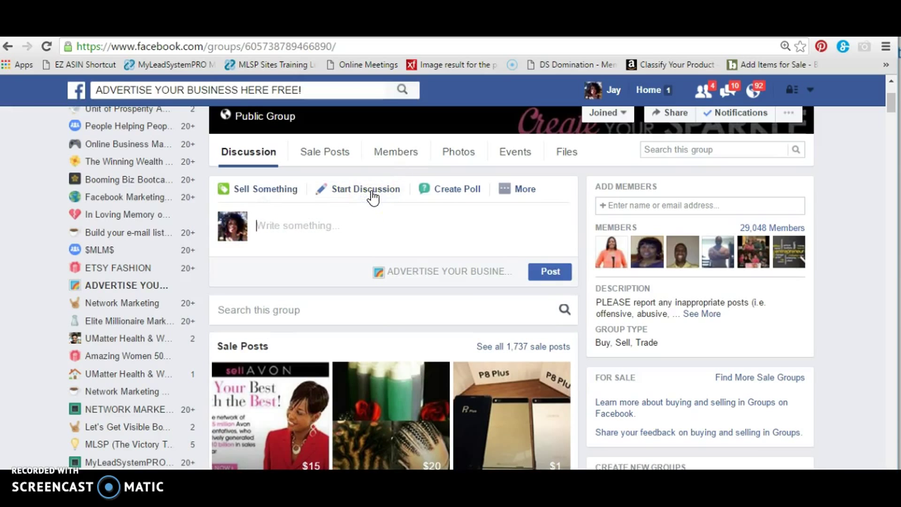
click(327, 233)
click(316, 227)
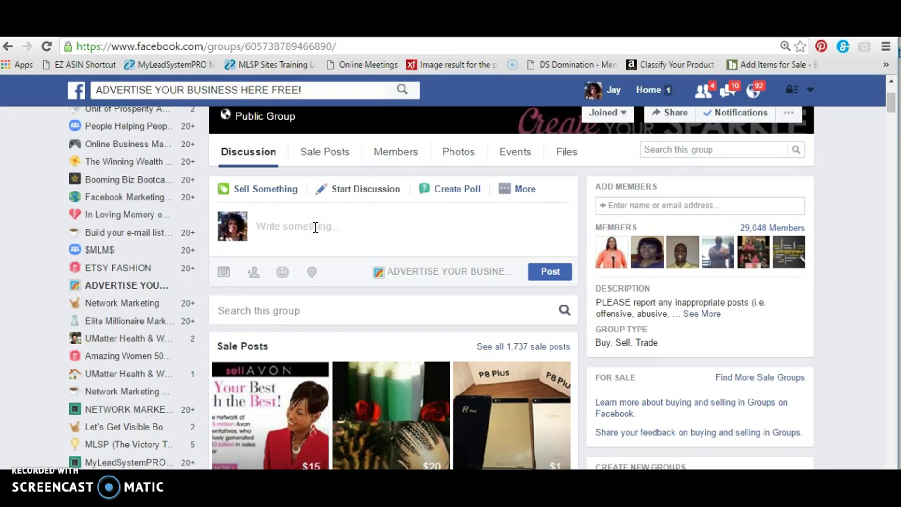
key(ctrl+v)
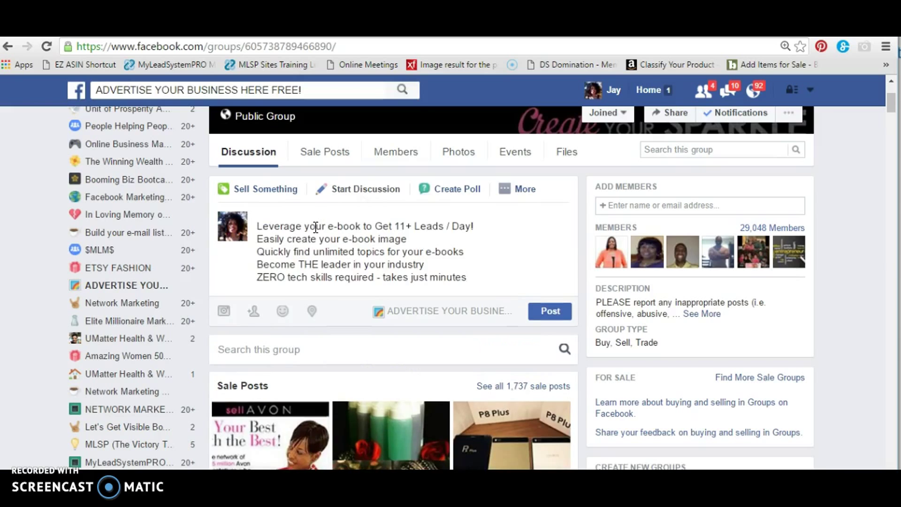
- Insert the arrow "--->" in front of the post's first line, "Leverage your e-book to Get 11+ Leads / Day!"
click(259, 228)
text(---)
text(-)
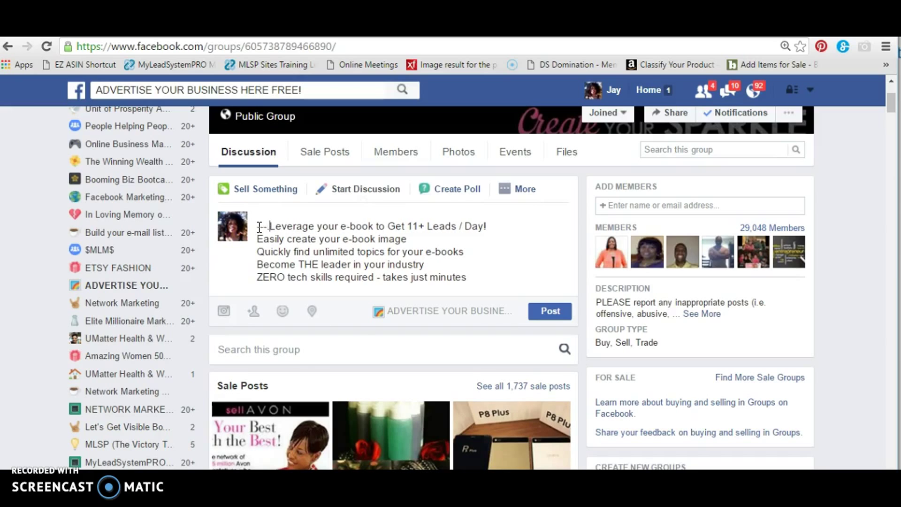
click(263, 230)
key(BackSpace)
text(>)
- Insert the arrow "--->" in front of the second line, "Easily create your e-book image"
click(257, 238)
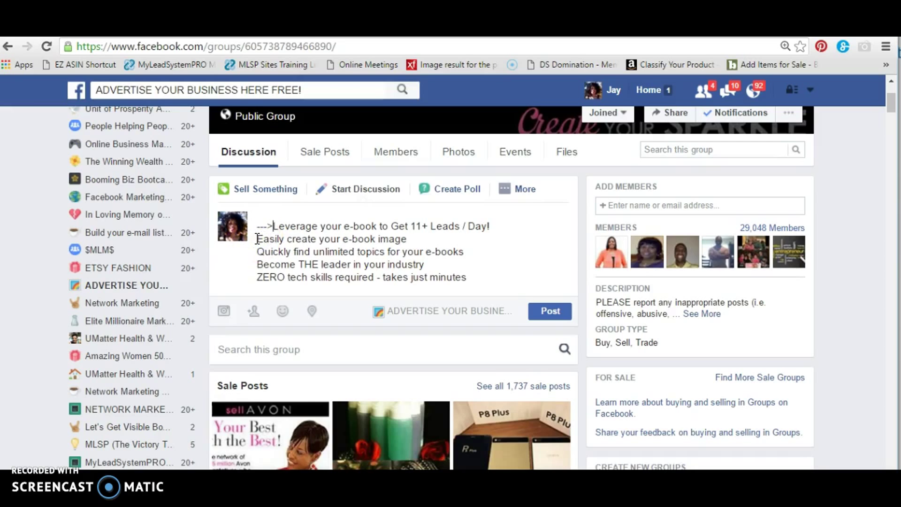
text(_)
key(BackSpace)
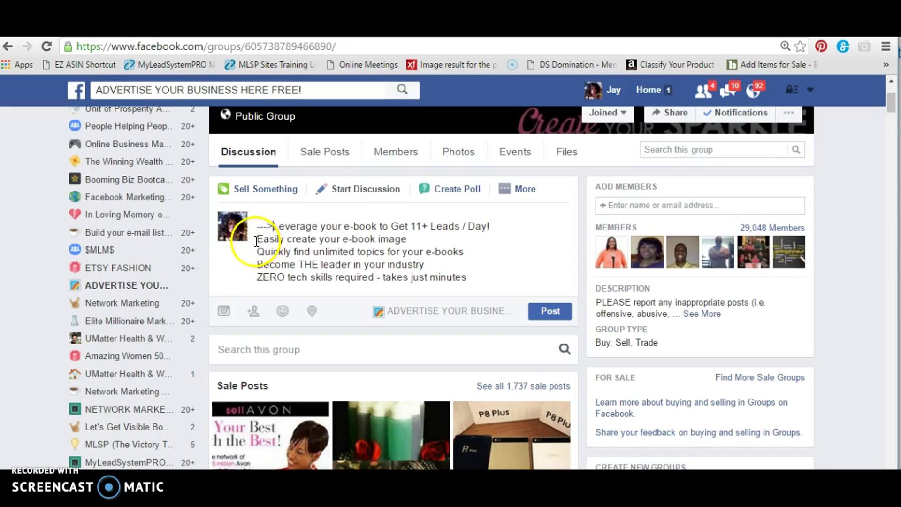
click(257, 238)
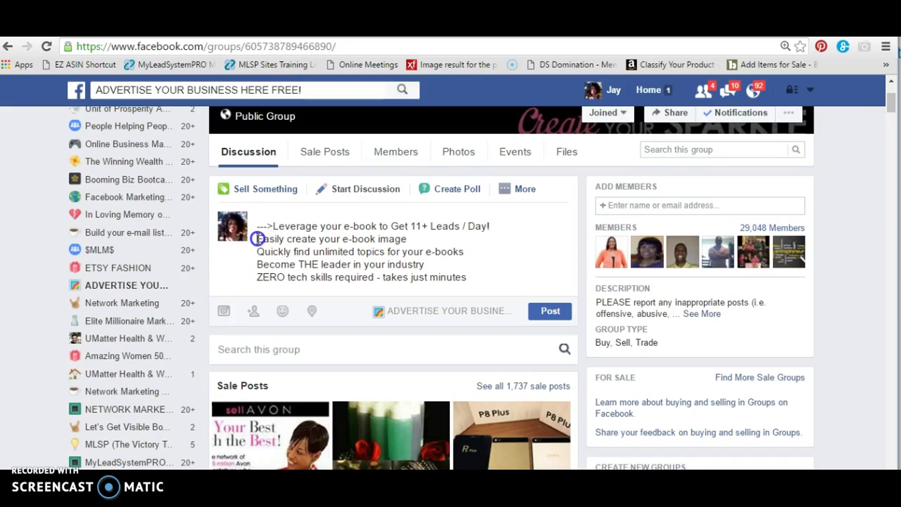
text(--->)
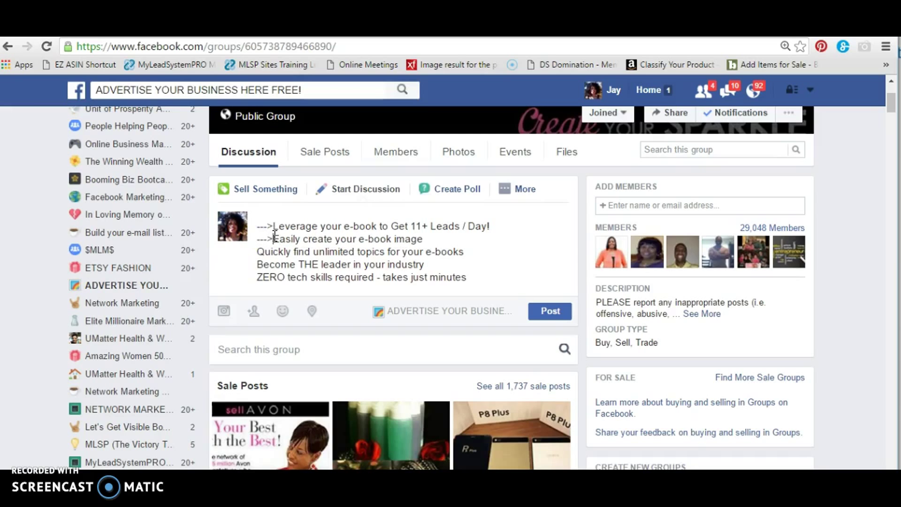
- Copy the "--->" arrow and paste it in front of the post's remaining three benefit lines
key(shift+Home)
key(ctrl+c)
click(258, 252)
key(ctrl+v)
click(258, 265)
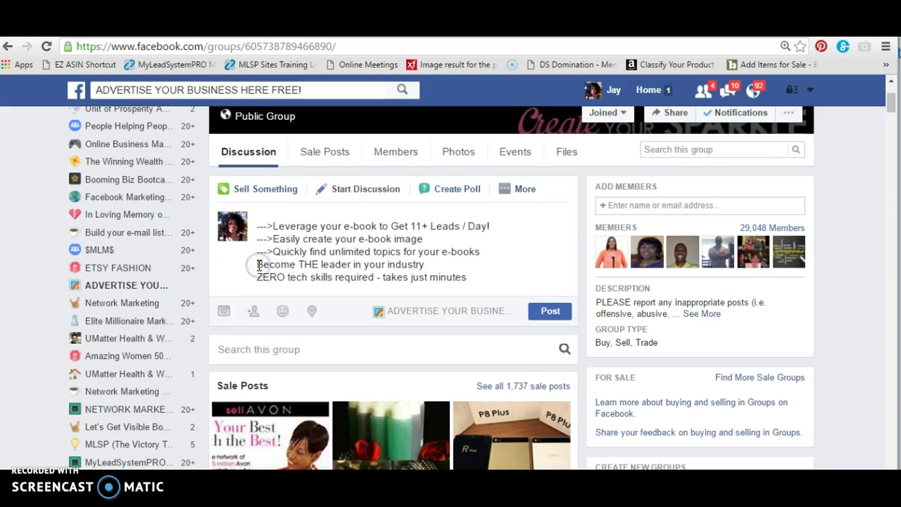
key(ctrl+v)
click(258, 277)
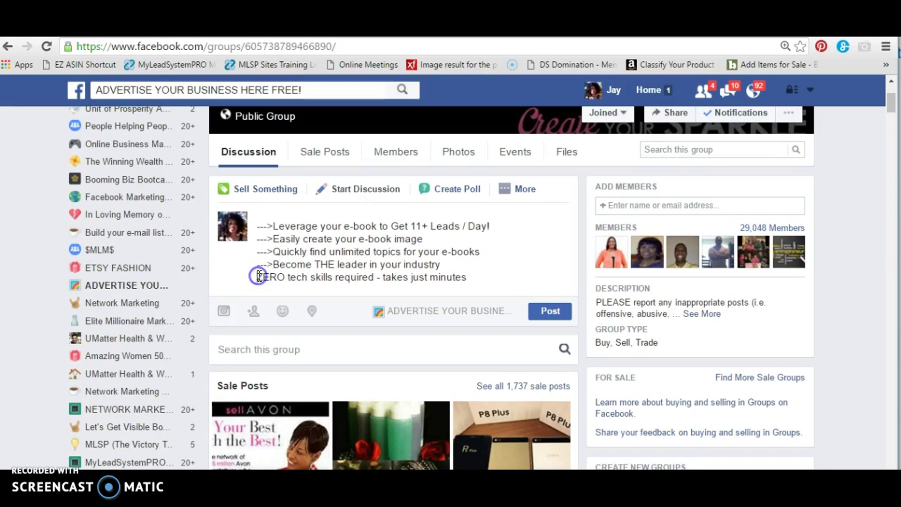
key(ctrl+v)
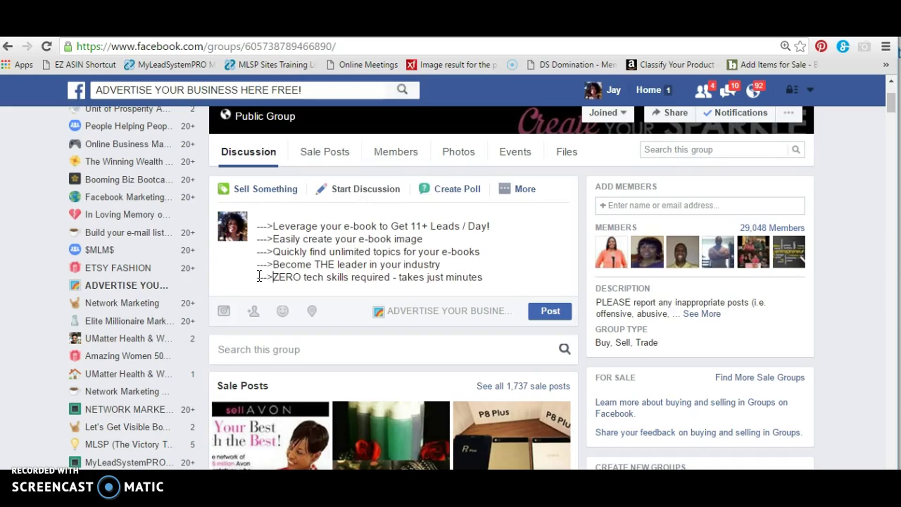
- Add one empty line below the arrow list in the post and two empty lines above it
click(485, 280)
key(Return)
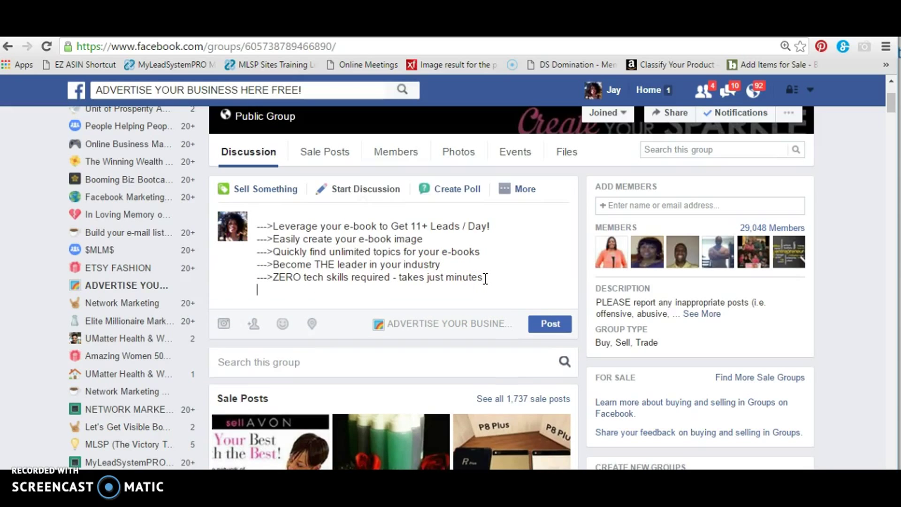
key(Return)
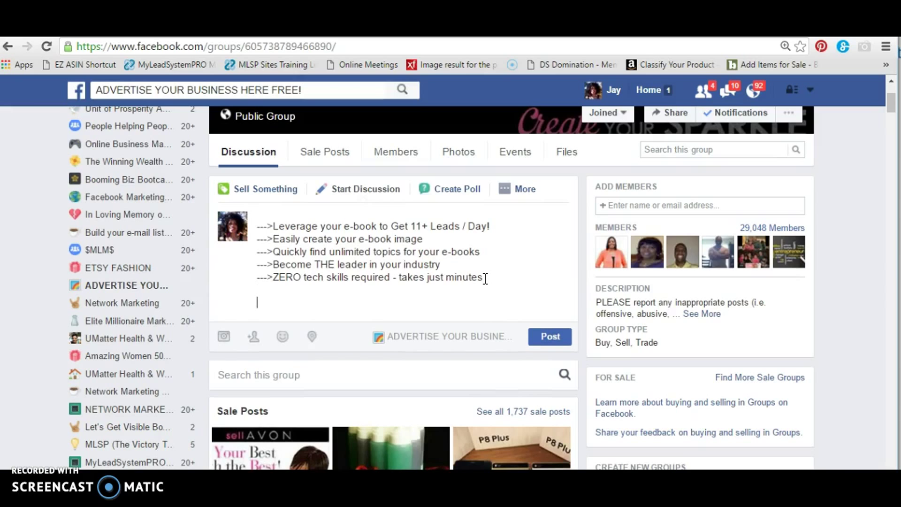
key(BackSpace)
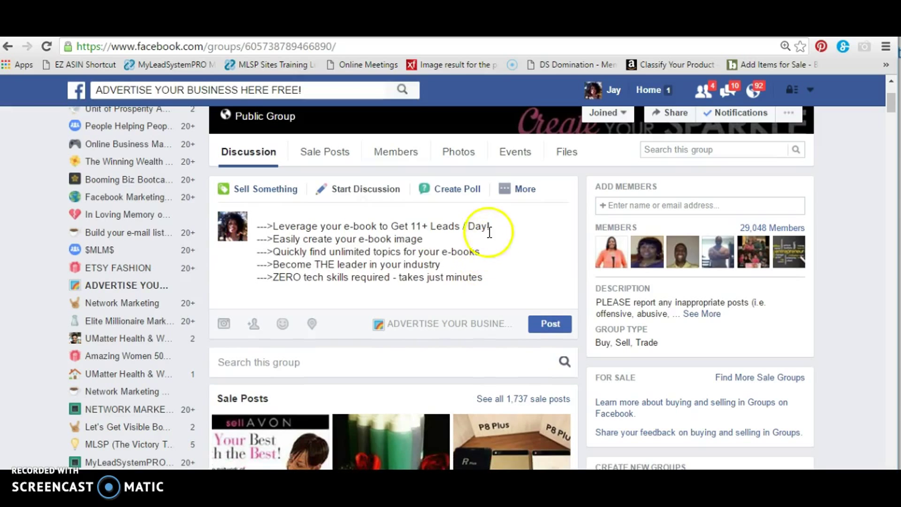
click(258, 225)
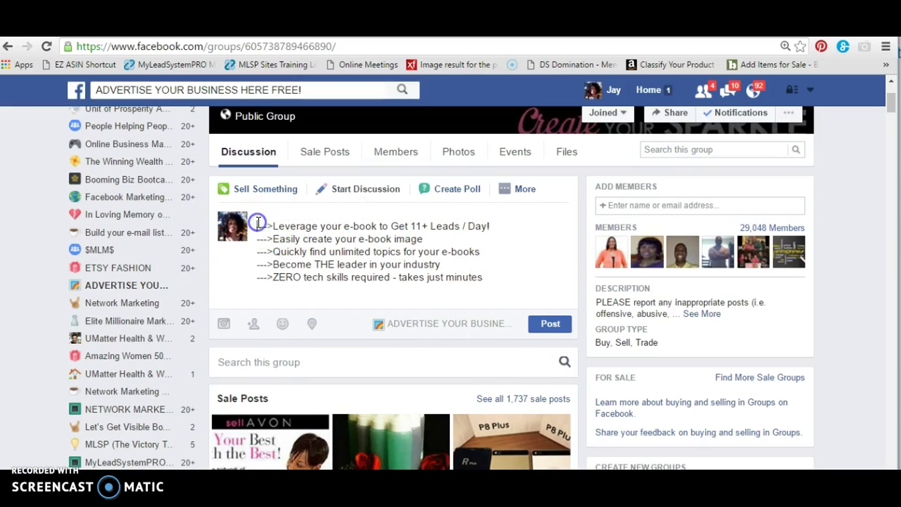
key(Return)
key(Return)
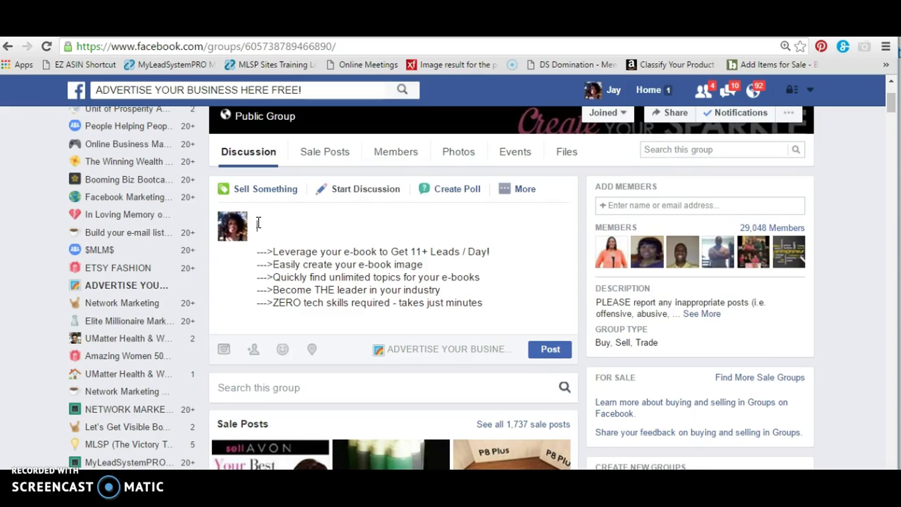
- Write the opening line "Comment "Yes" if YOU WANT A FREE" above the arrow list in the post
text(D)
text(omment)
text( "Ye)
text(")
key(BackSpace)
key(BackSpace)
text(es" if YO)
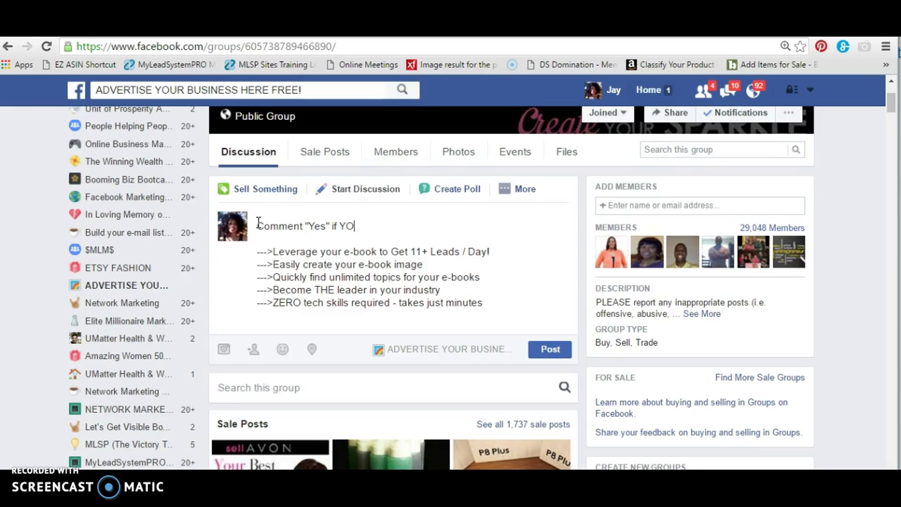
text(U WANT A FREE)
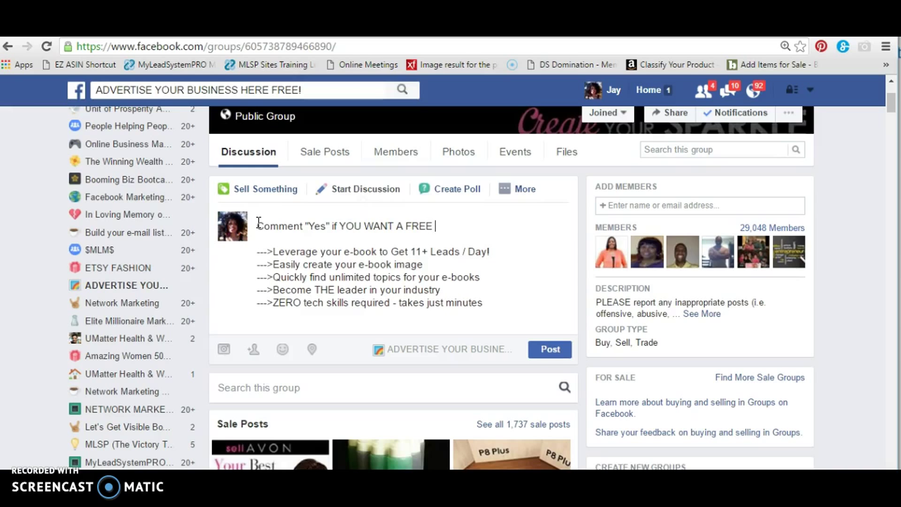
- Replace "A FREE" with "MY GUIDE" at the end of the opening line and dismiss the tagging suggestion
key(BackSpace)
key(BackSpace)
key(BackSpace)
key(BackSpace)
key(BackSpace)
text(H)
text(MY GU)
text(IDE)
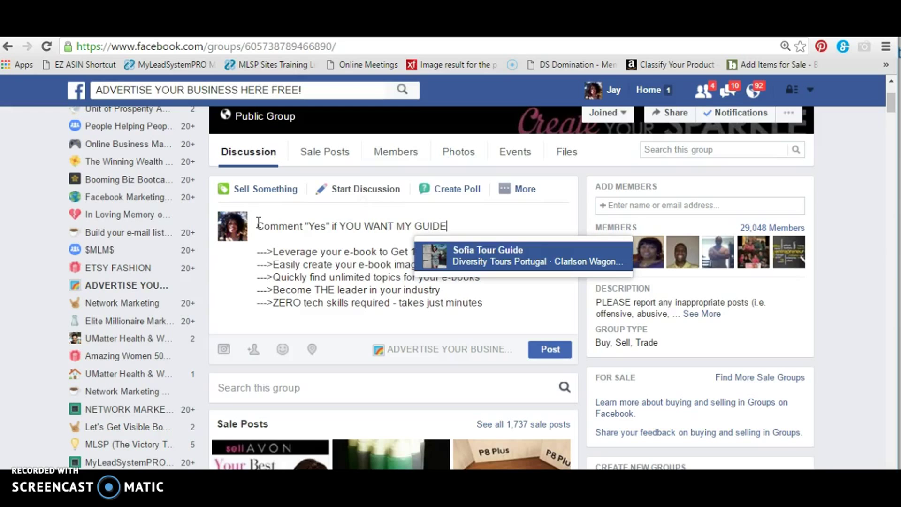
click(334, 238)
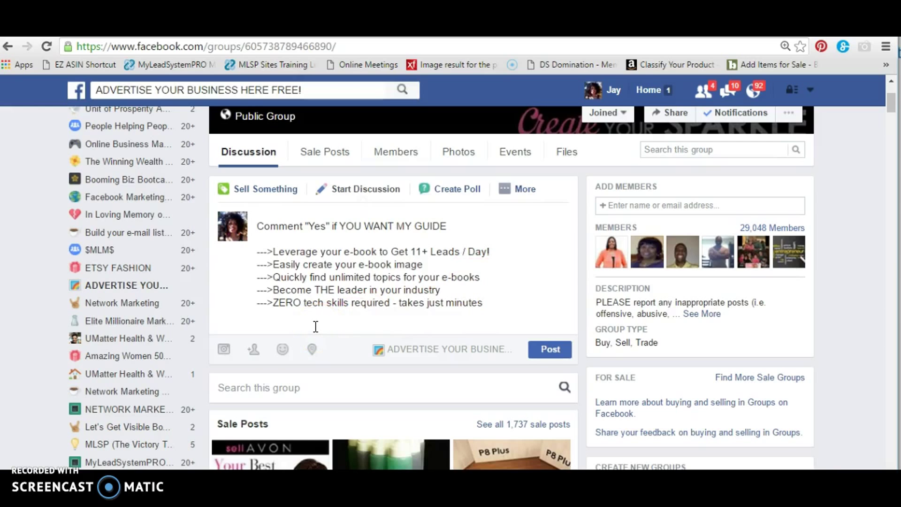
- Attach the image yt_thumbnail_ebookk_authority from the MyLeadSystem folder to the post
click(223, 349)
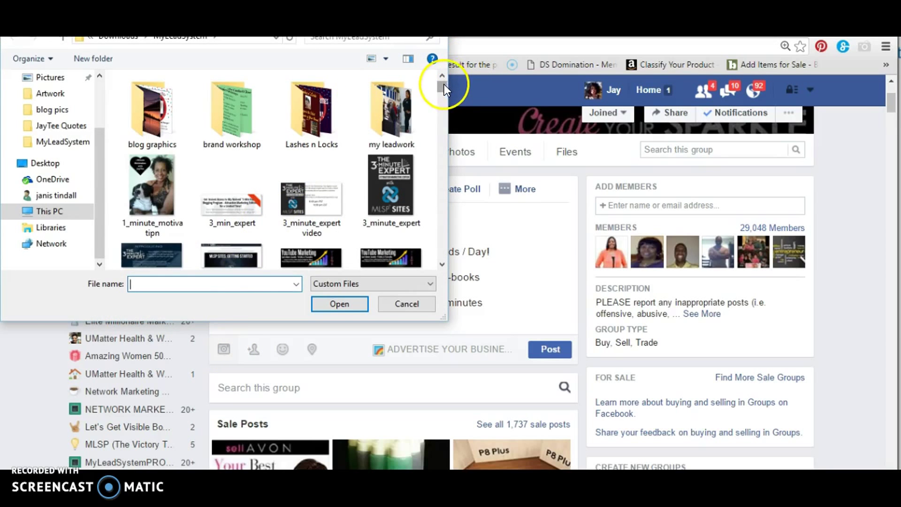
drag(441, 84, 435, 257)
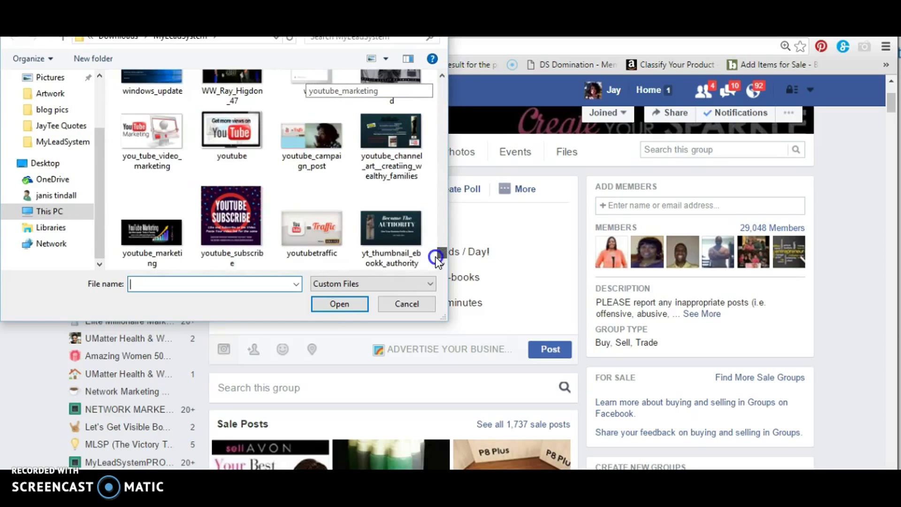
click(412, 238)
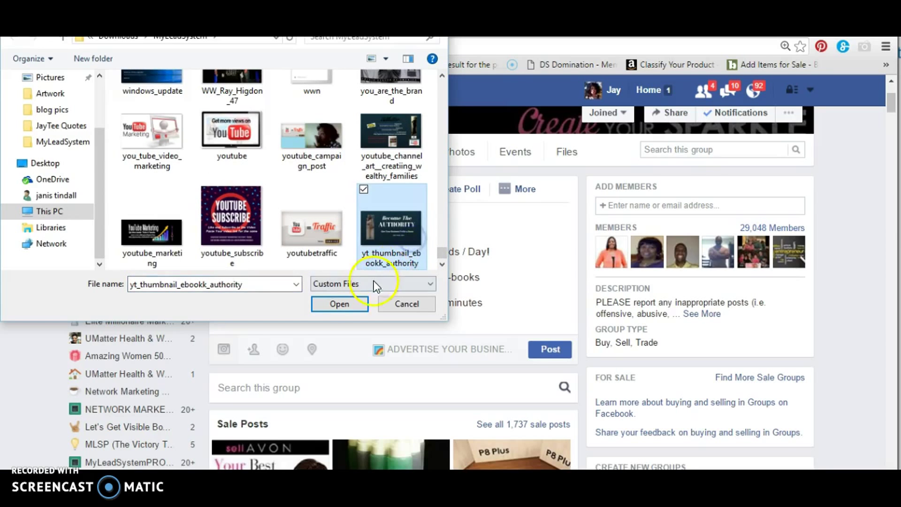
click(360, 300)
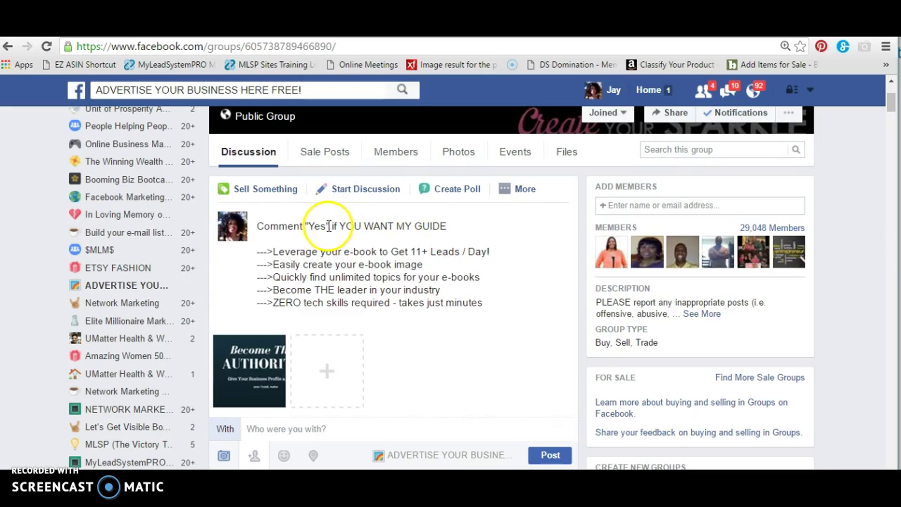
- Reorder the opening line to read "if YOU WANT MY GUIDE Comment "Yes""
drag(327, 227, 405, 196)
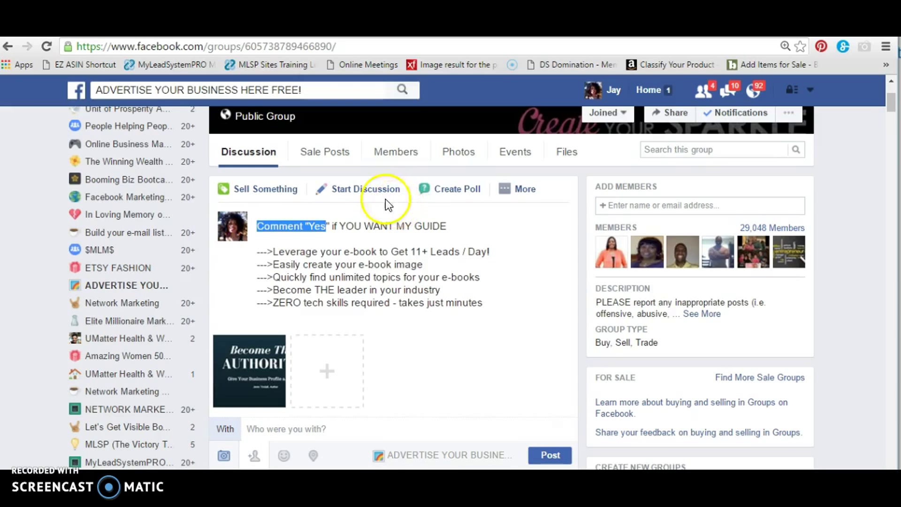
drag(300, 226, 402, 212)
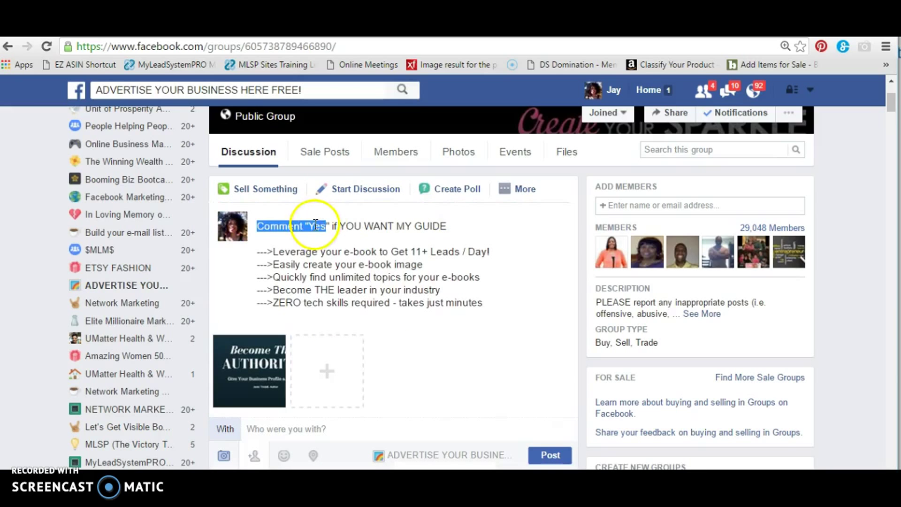
click(331, 224)
drag(331, 225, 451, 223)
key(ctrl+c)
key(BackSpace)
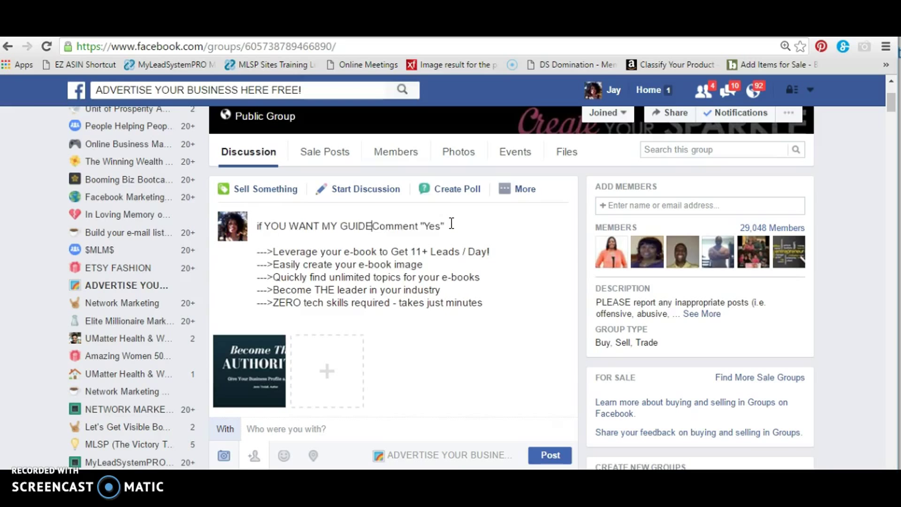
key(ctrl+v)
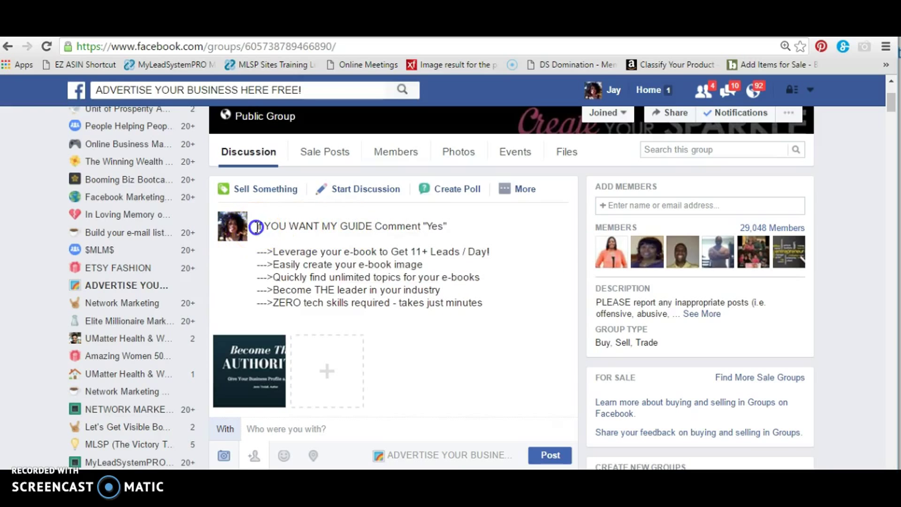
- Capitalize the first word of the opening line as "If" and decline the incoming call
drag(263, 227, 253, 226)
text(If)
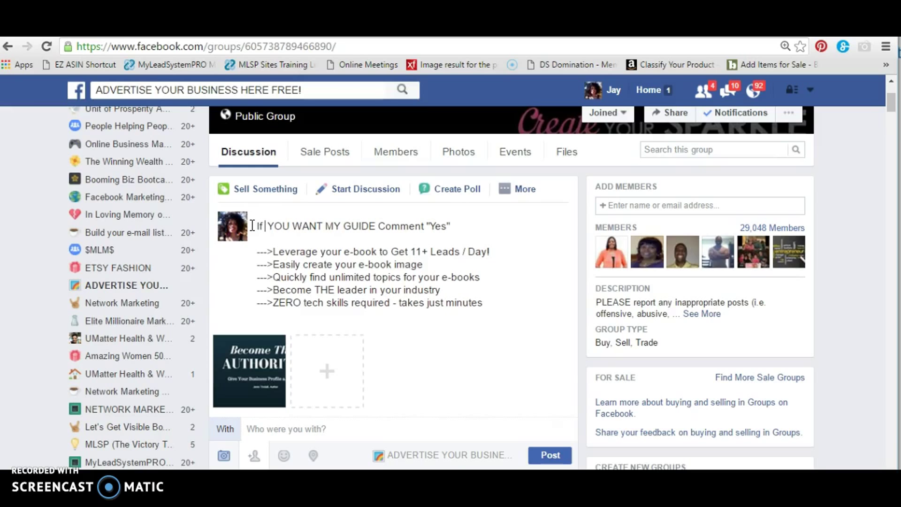
key(BackSpace)
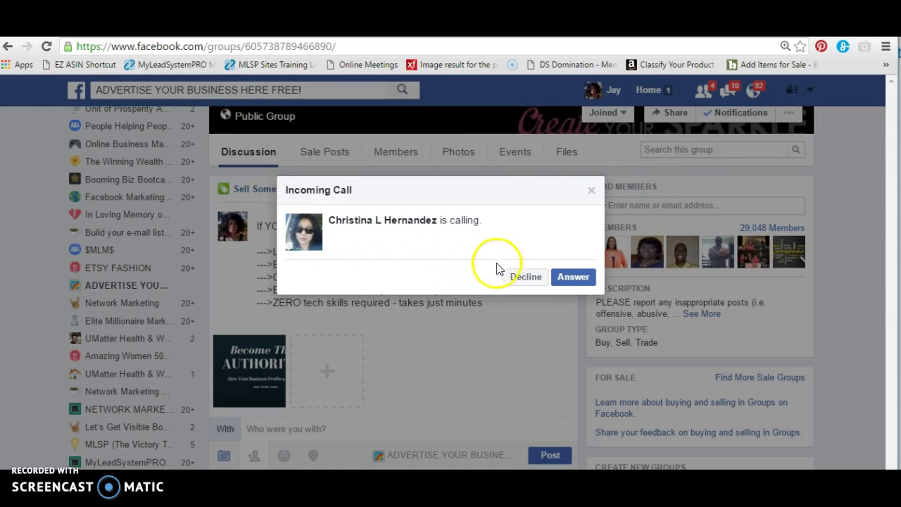
click(528, 279)
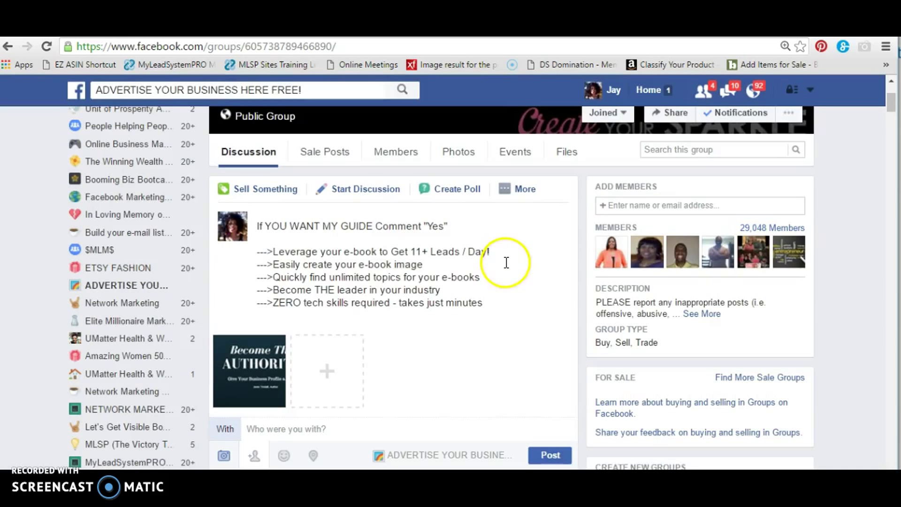
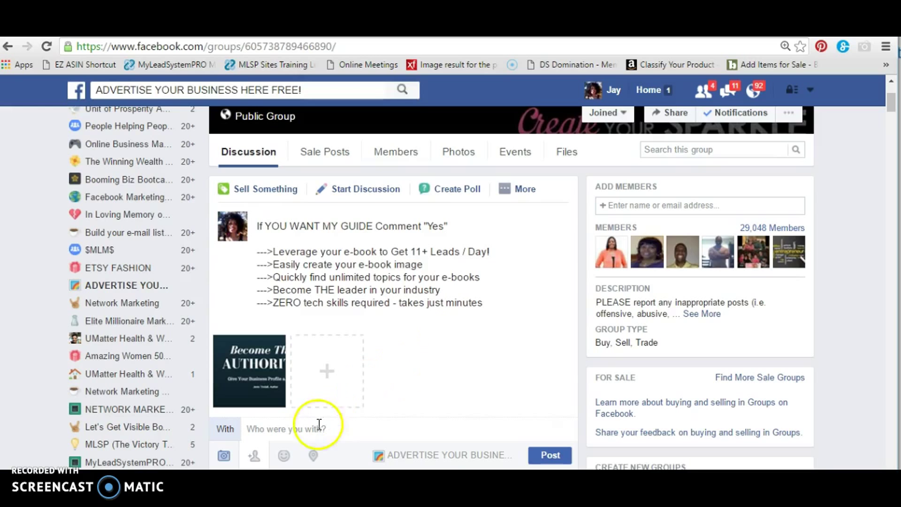
- Enter the custom activity text "Waitung To Give You My Guide" for the post, under the "More..." activity category
click(284, 455)
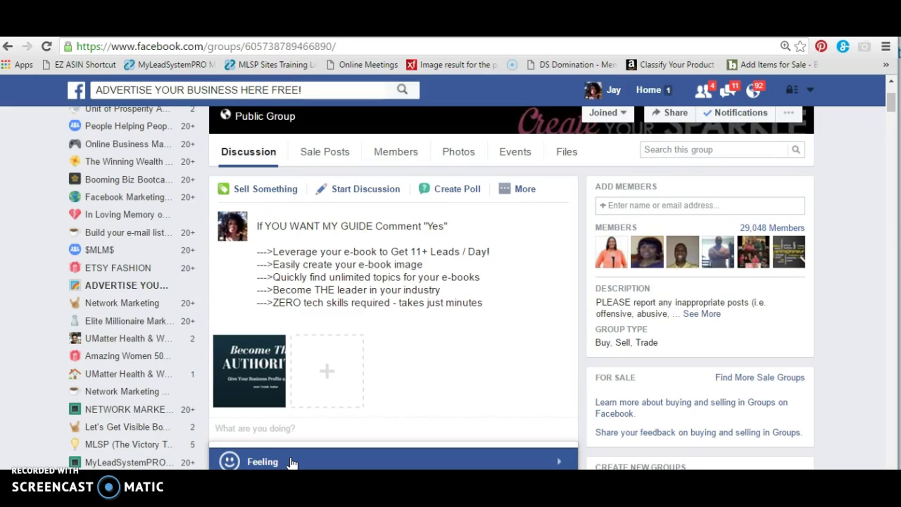
click(890, 107)
drag(890, 107, 892, 118)
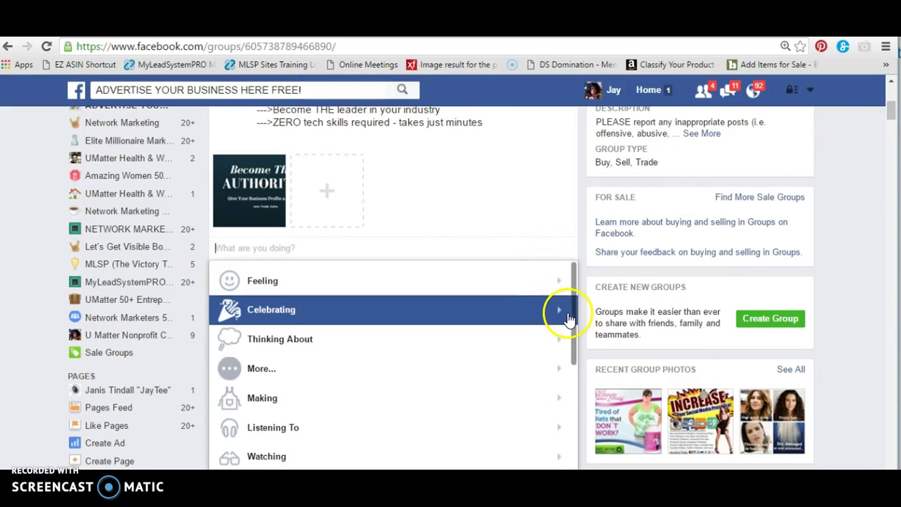
click(573, 334)
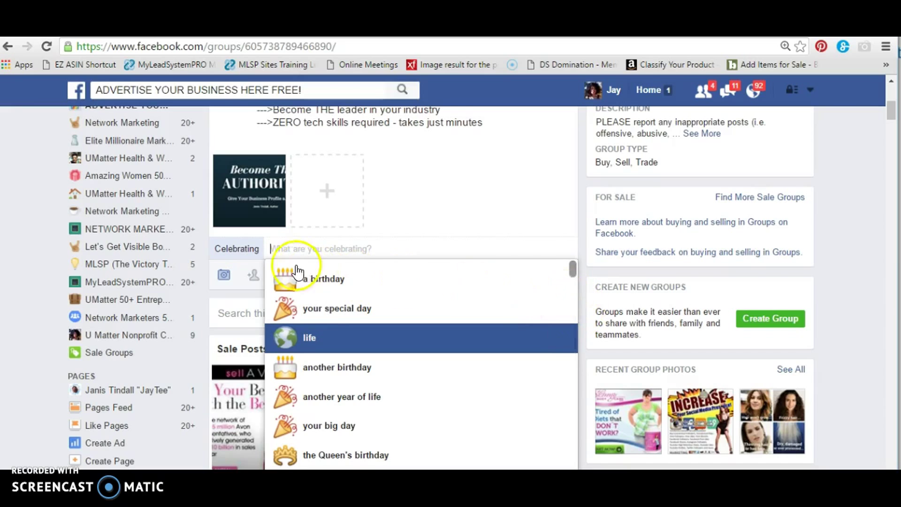
click(233, 251)
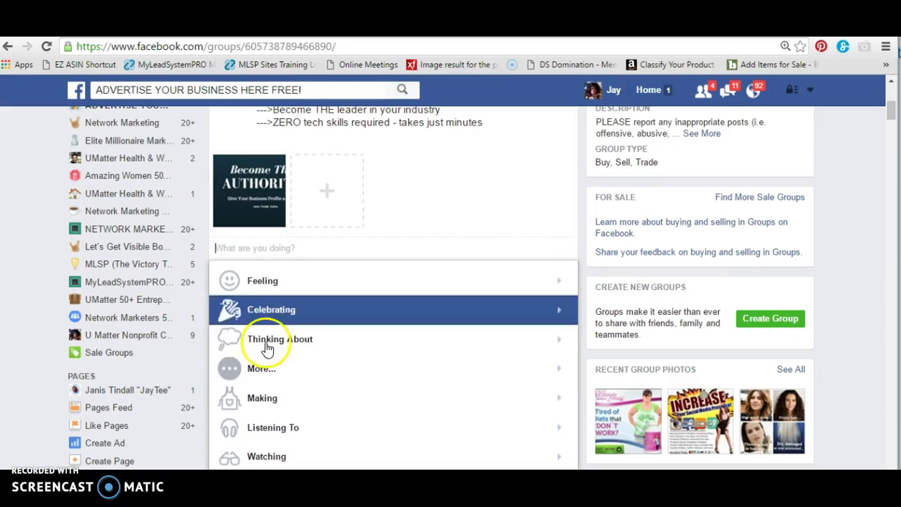
click(258, 365)
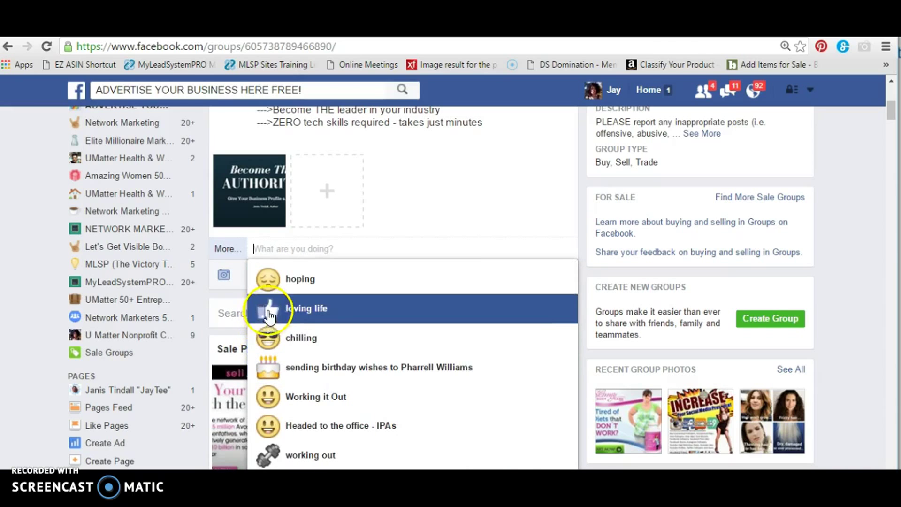
text(Wai)
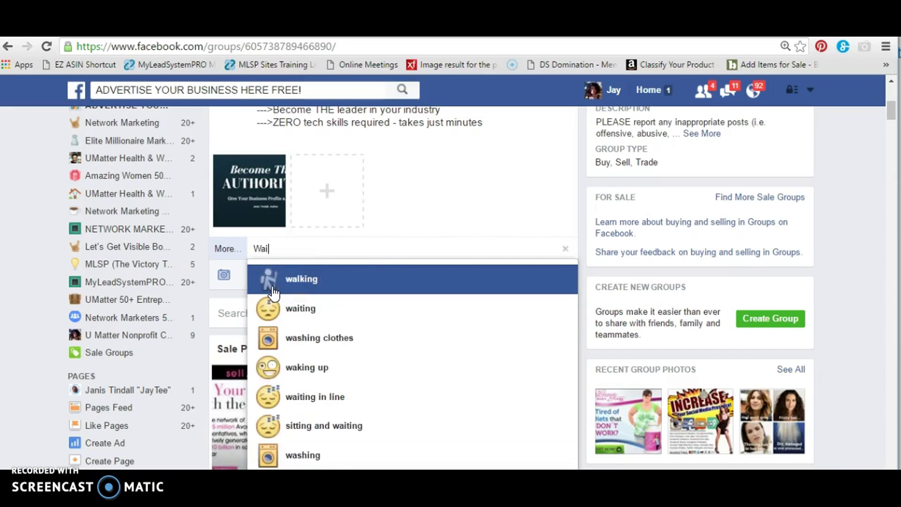
text(tung To)
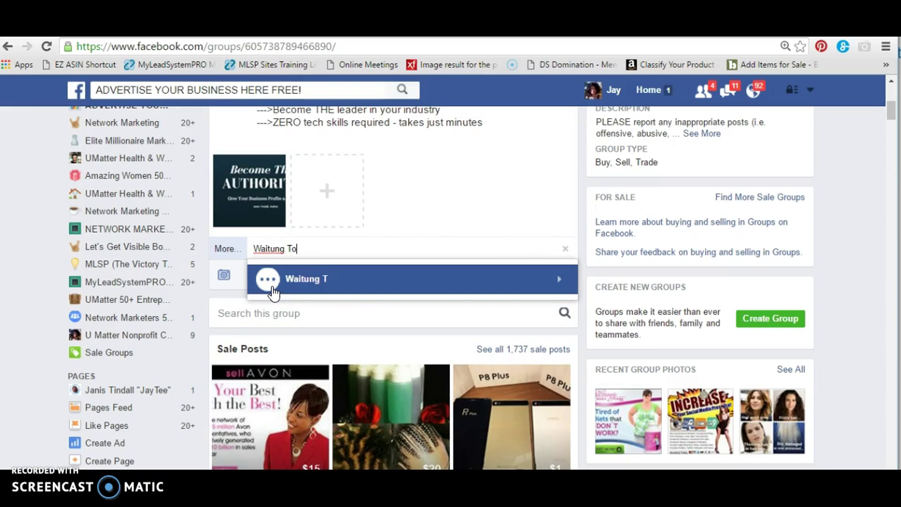
text( Give You My )
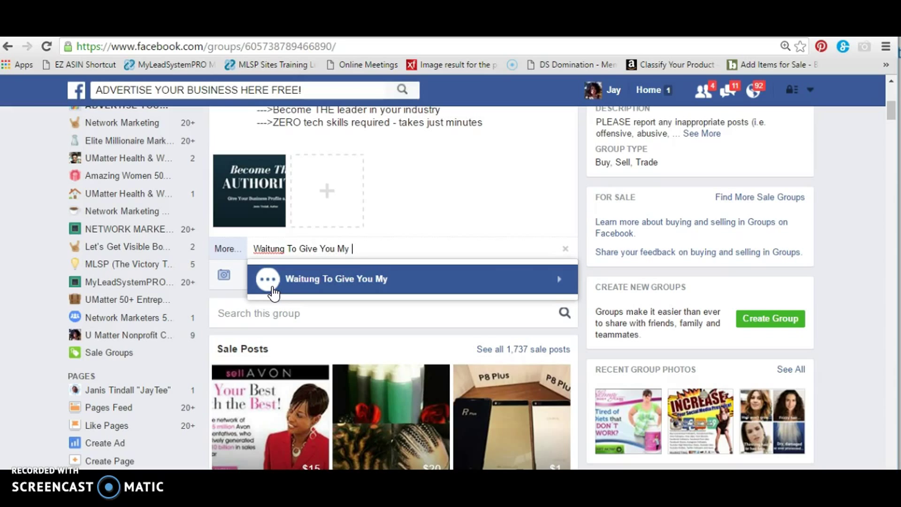
text(Guide)
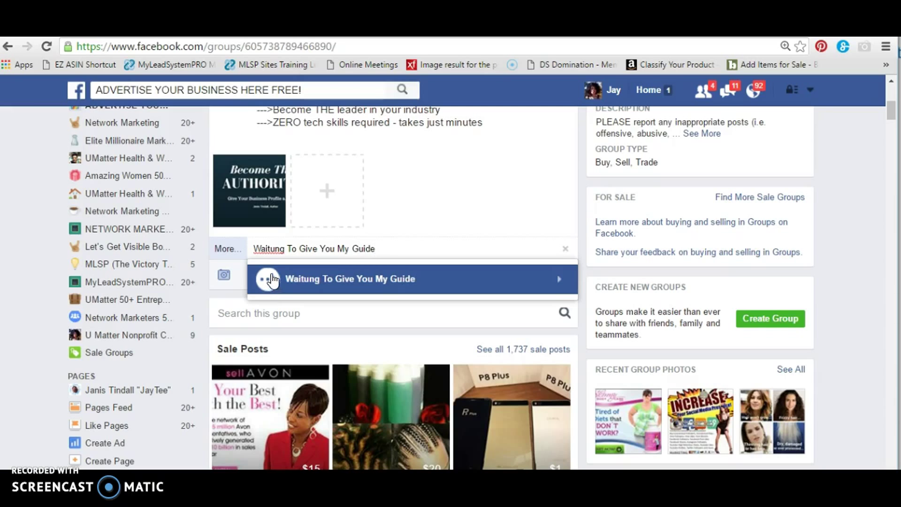
- Correct the misspelled first word of the custom activity text to "Waiting"
triple_click(270, 250)
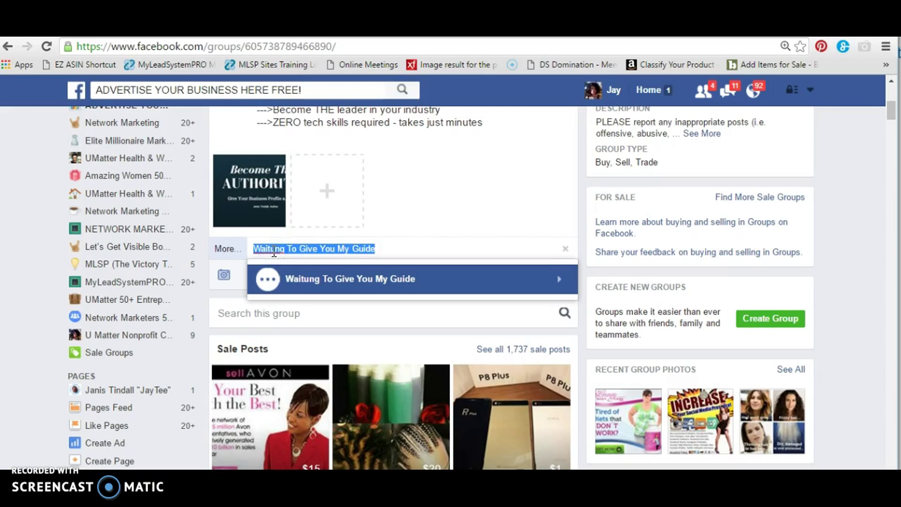
click(273, 250)
key(BackSpace)
key(BackSpace)
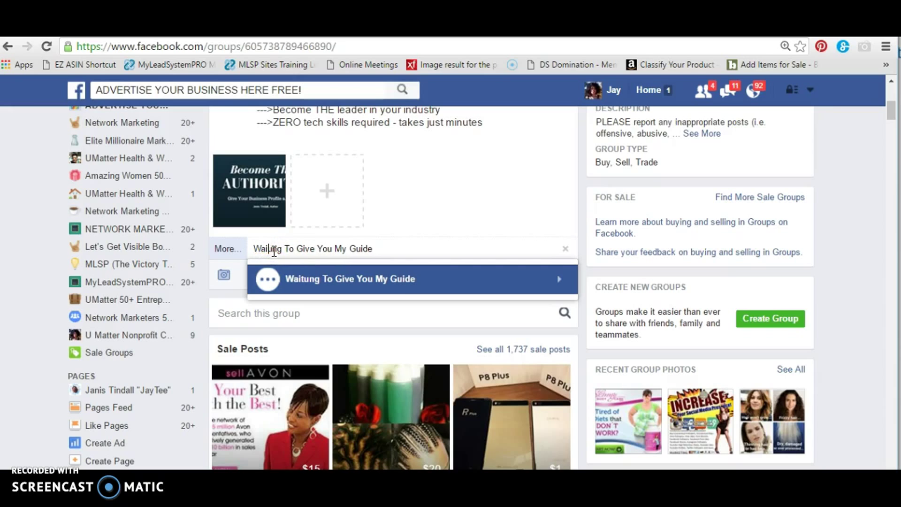
text(it)
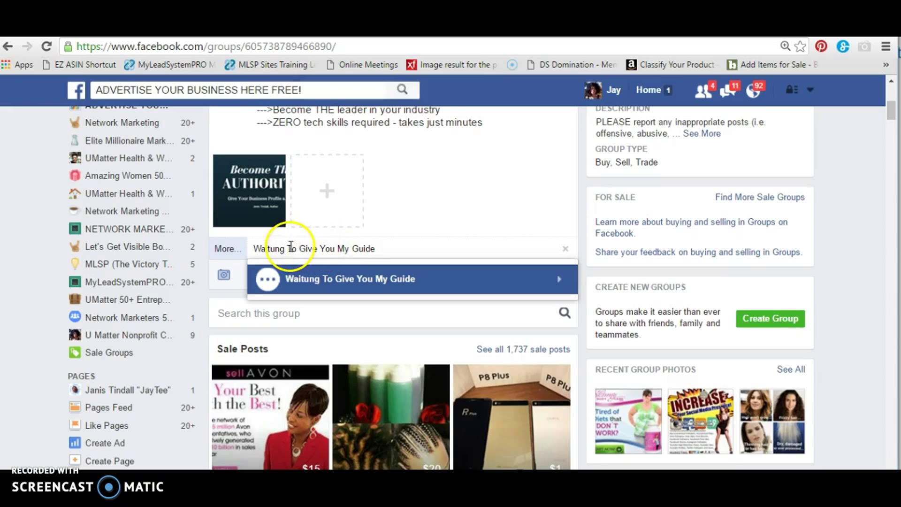
key(BackSpace)
text(i)
click(396, 248)
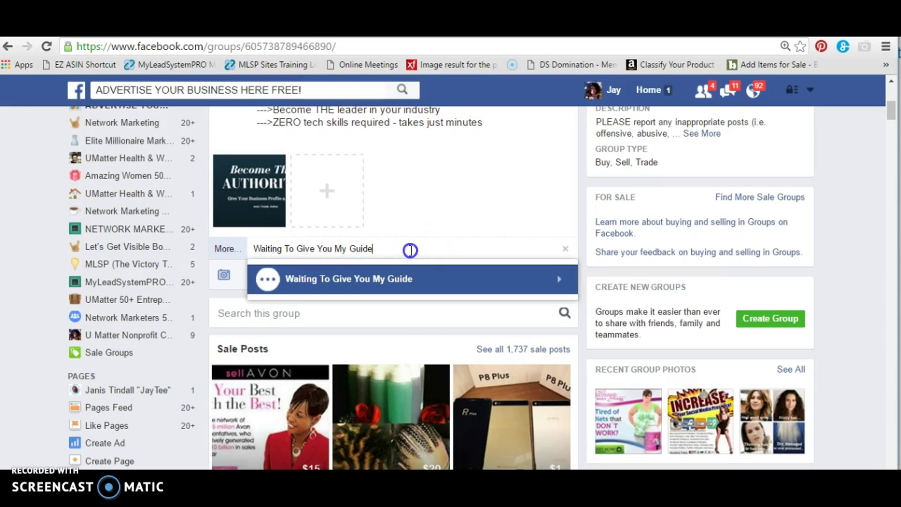
- Add the custom activity "Waiting To Give You My Guide" to the post and publish it in the group
triple_click(412, 251)
click(411, 250)
click(368, 285)
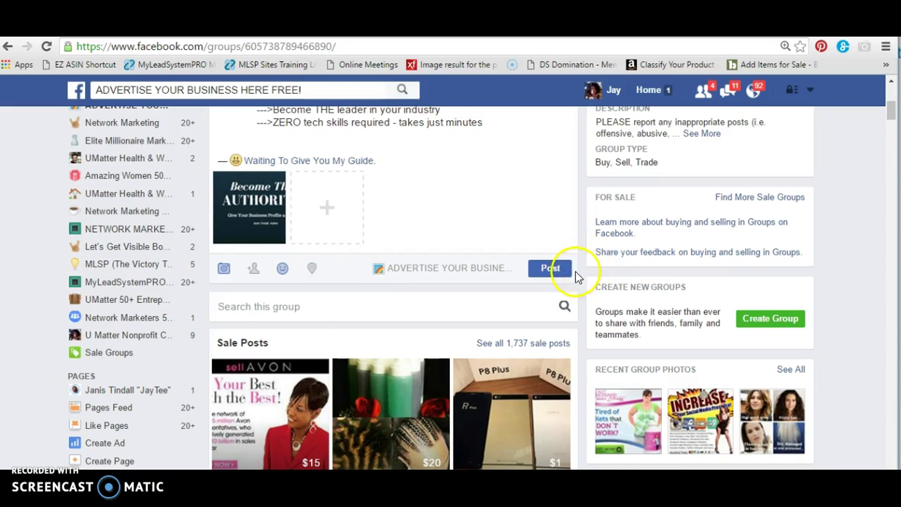
click(559, 271)
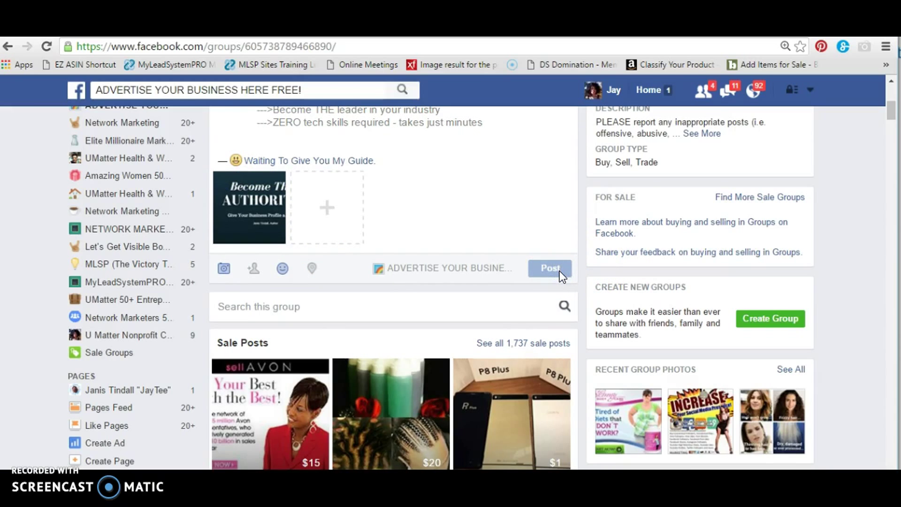